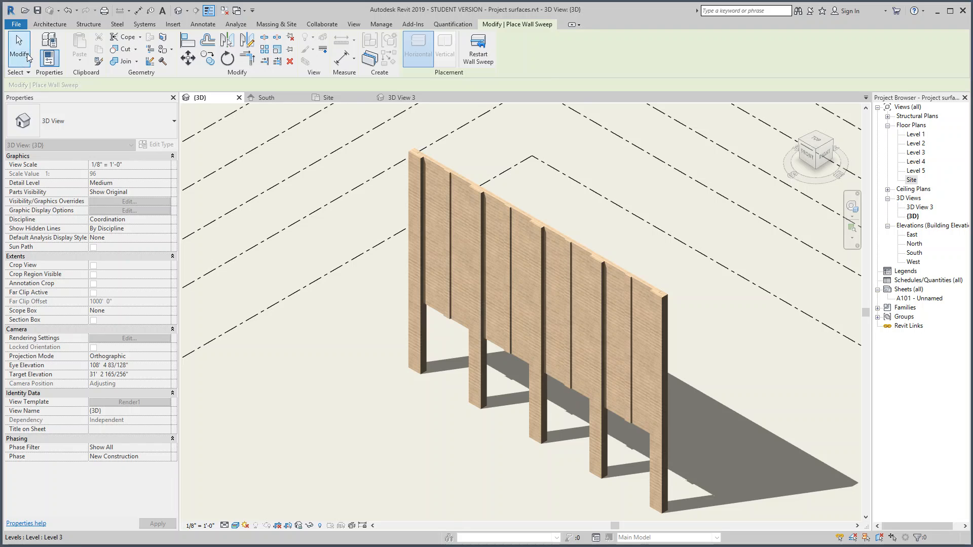
- Finish placing the horizontal major sweep along the brick wall's lower edge and inspect it in 3D
{"action": "left_click", "coordinate": [19, 46]}
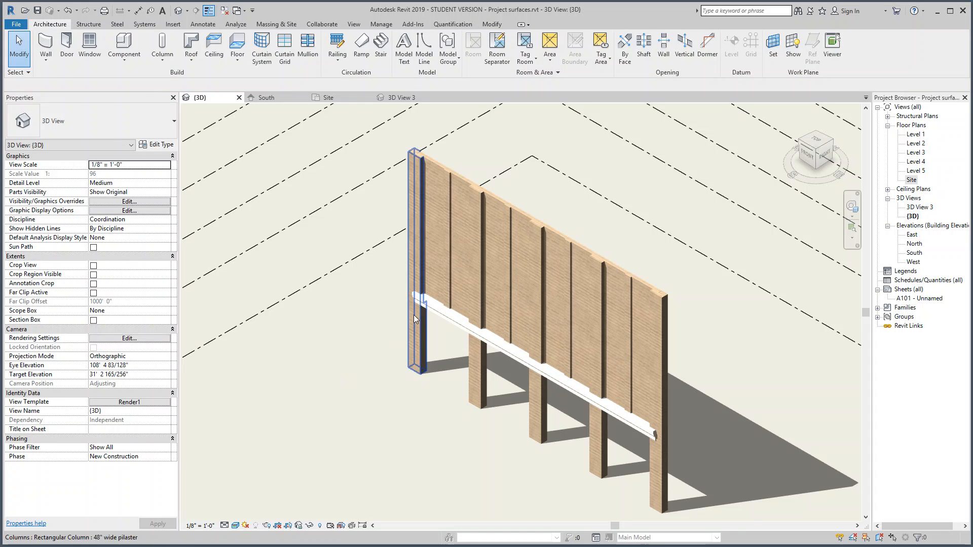
{"action": "scroll", "coordinate": [464, 392], "scroll_direction": "up", "scroll_amount": 3}
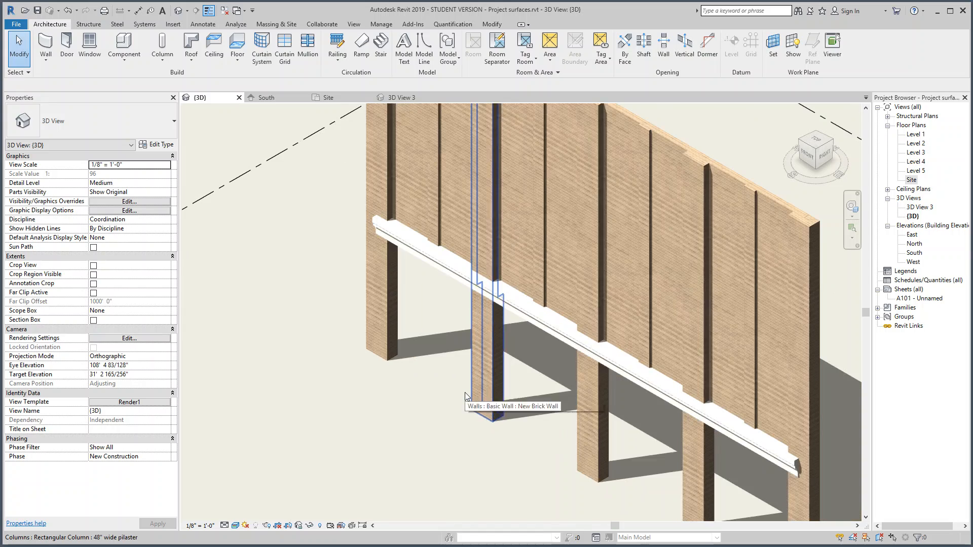
{"action": "middle_click_drag", "start_coordinate": [513, 357], "coordinate": [495, 288], "text": "shift"}
{"action": "scroll", "coordinate": [495, 288], "scroll_direction": "down", "scroll_amount": 3}
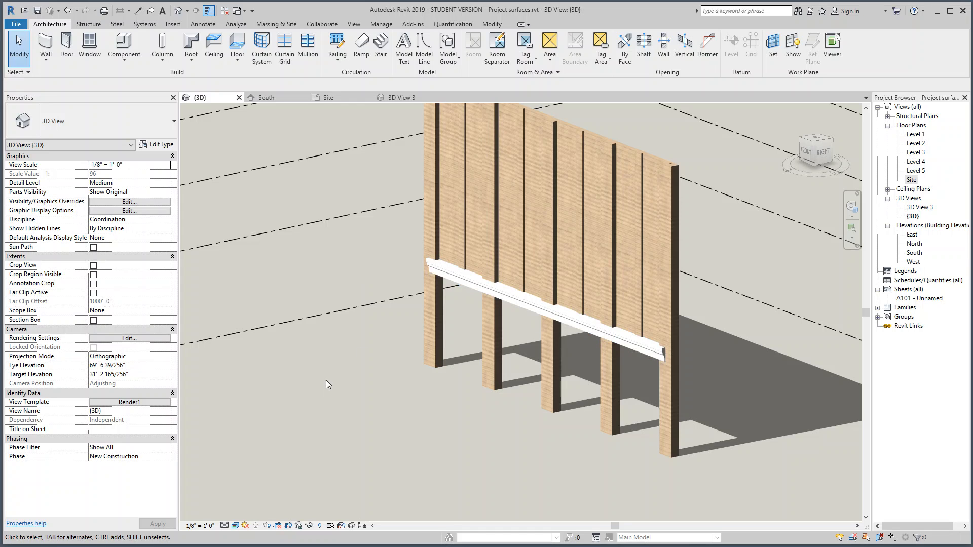
{"action": "left_click", "coordinate": [468, 275]}
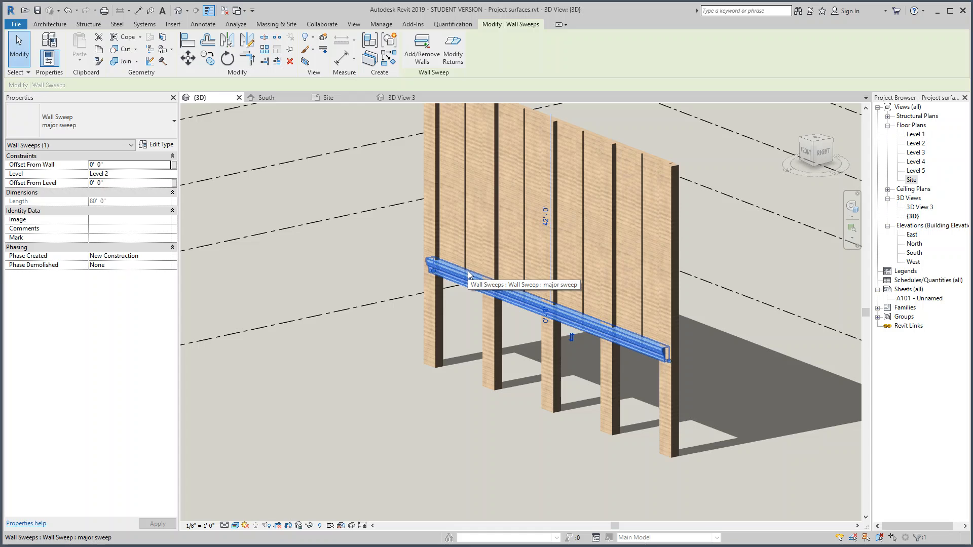
{"action": "left_click", "coordinate": [332, 281]}
- Place a horizontal major sweep along the brick wall's top edge and finish the placement
{"action": "scroll", "coordinate": [361, 291], "scroll_direction": "down", "scroll_amount": 3}
{"action": "middle_click_drag", "start_coordinate": [376, 326], "coordinate": [397, 411]}
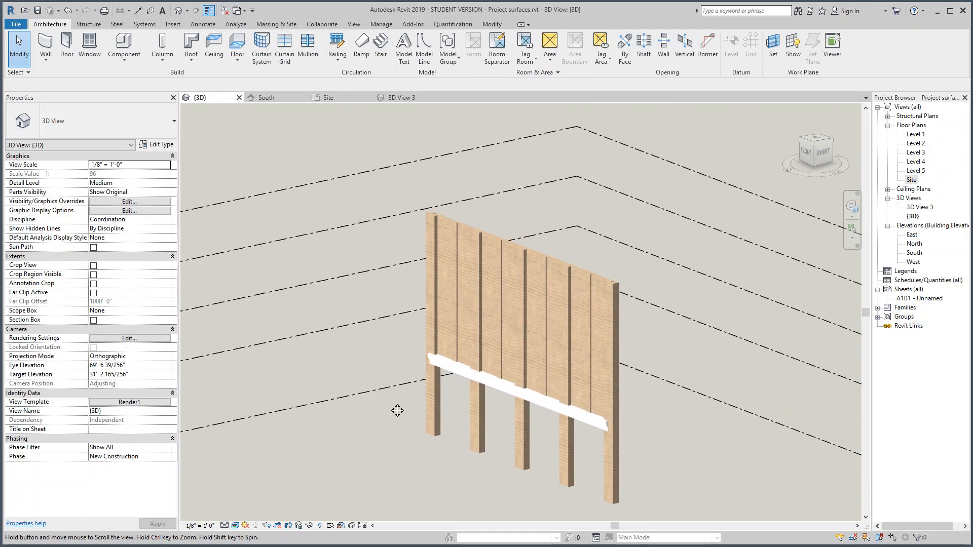
{"action": "scroll", "coordinate": [390, 404], "scroll_direction": "down", "scroll_amount": 1}
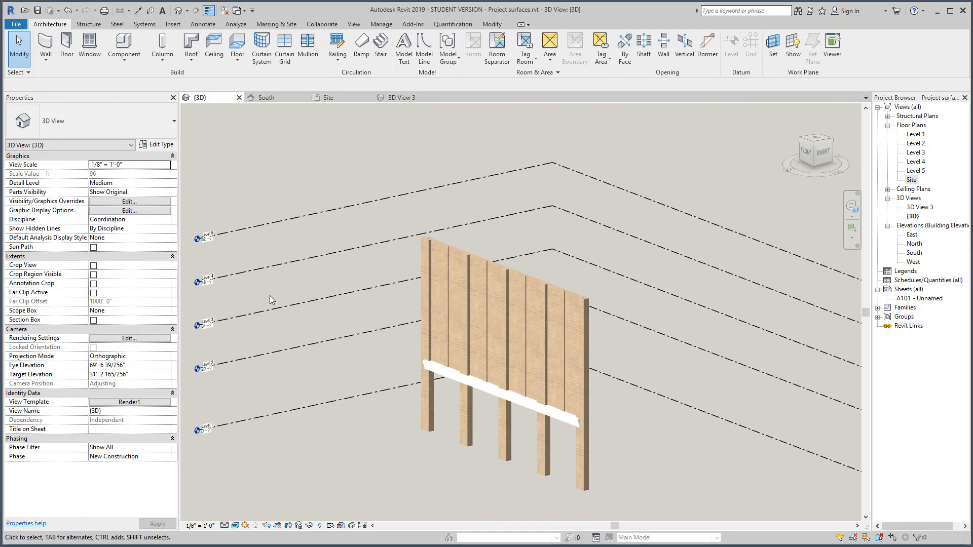
{"action": "left_click", "coordinate": [46, 60]}
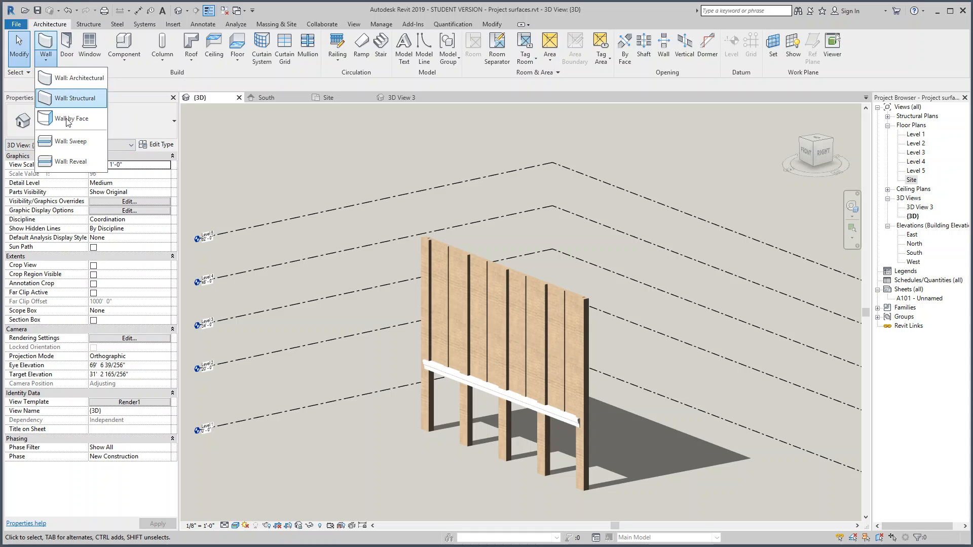
{"action": "left_click", "coordinate": [64, 143]}
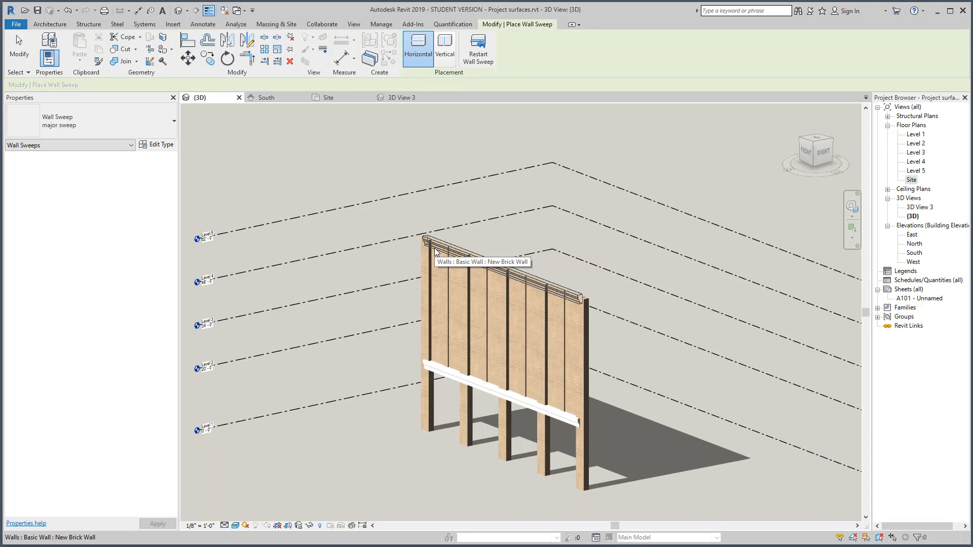
{"action": "left_click", "coordinate": [435, 250]}
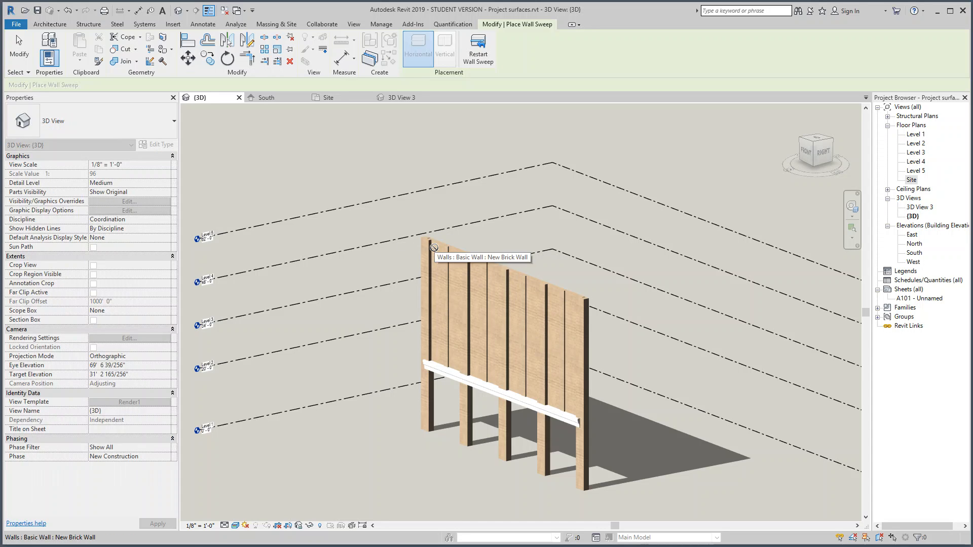
{"action": "key", "text": "Escape"}
{"action": "key", "text": "Escape"}
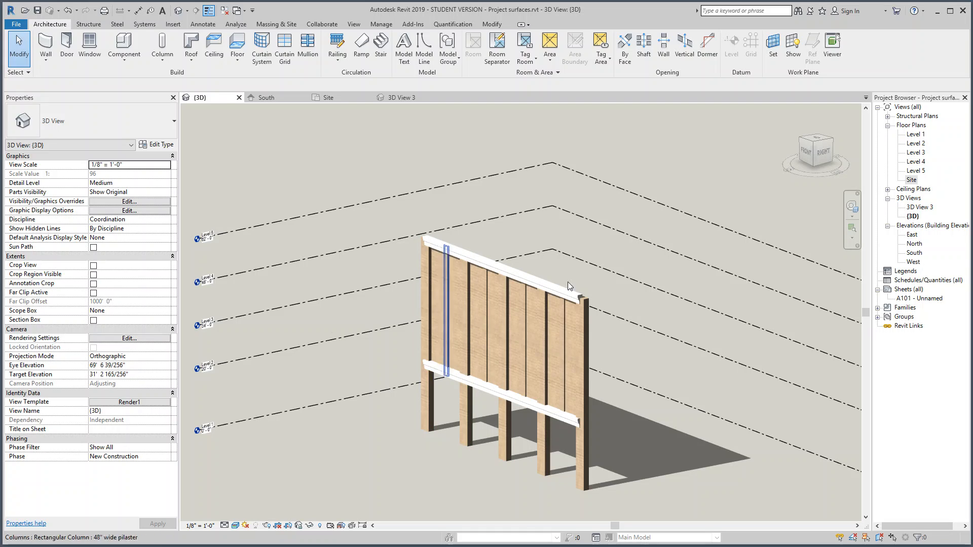
- In the Site plan, stretch both wall ends to the outer faces of the end pilasters, making it 84' long, and return to 3D
{"action": "double_click", "coordinate": [911, 181]}
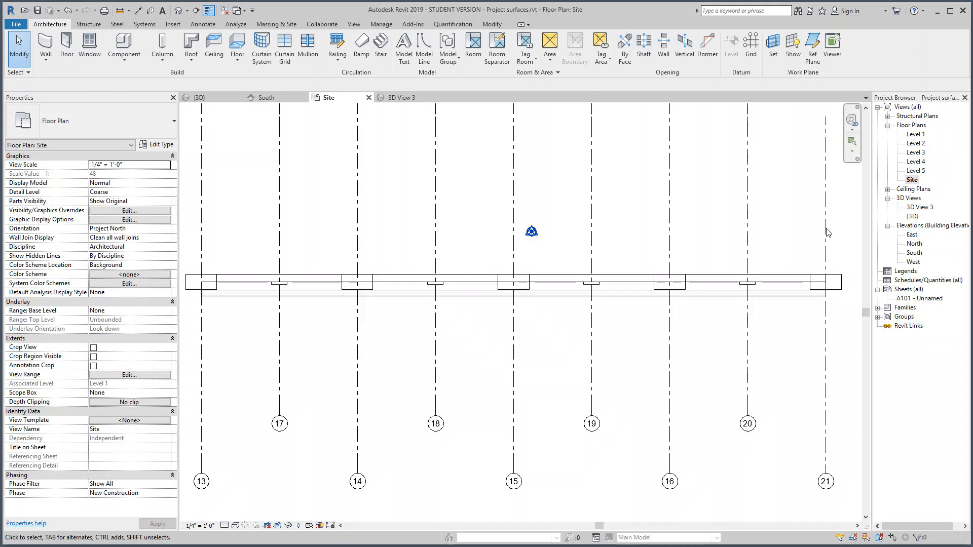
{"action": "left_click", "coordinate": [779, 281]}
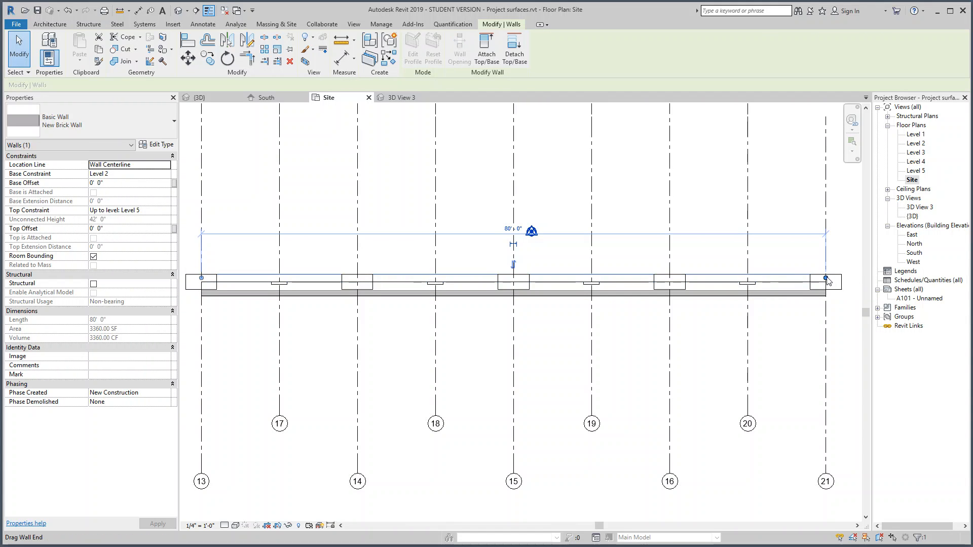
{"action": "left_click_drag", "start_coordinate": [828, 282], "coordinate": [843, 282]}
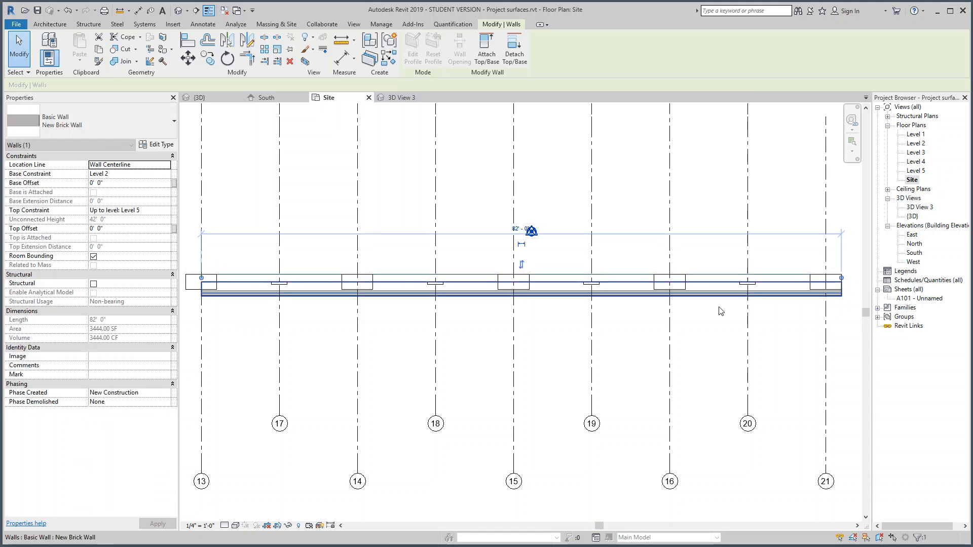
{"action": "middle_click_drag", "start_coordinate": [429, 374], "coordinate": [506, 412]}
{"action": "scroll", "coordinate": [506, 411], "scroll_direction": "down", "scroll_amount": 1}
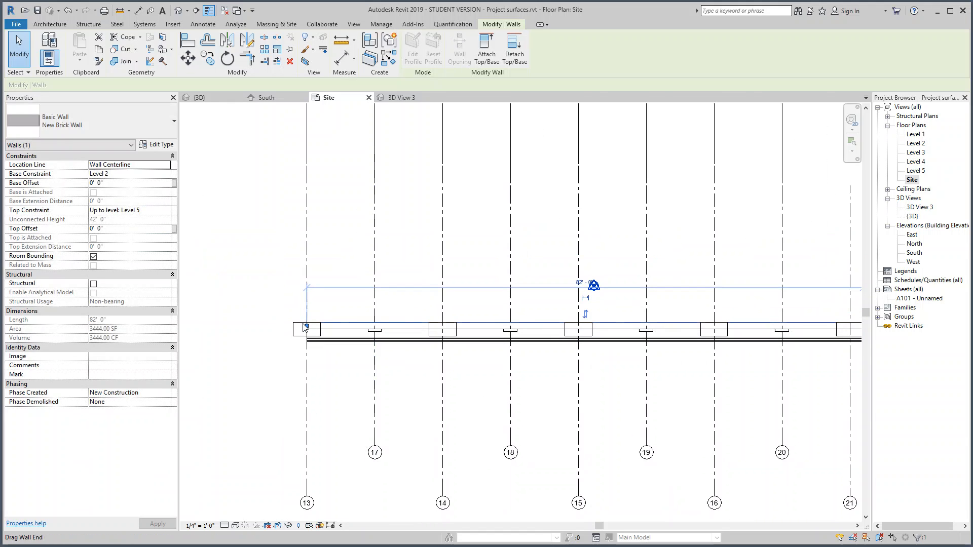
{"action": "left_click_drag", "start_coordinate": [306, 327], "coordinate": [293, 325]}
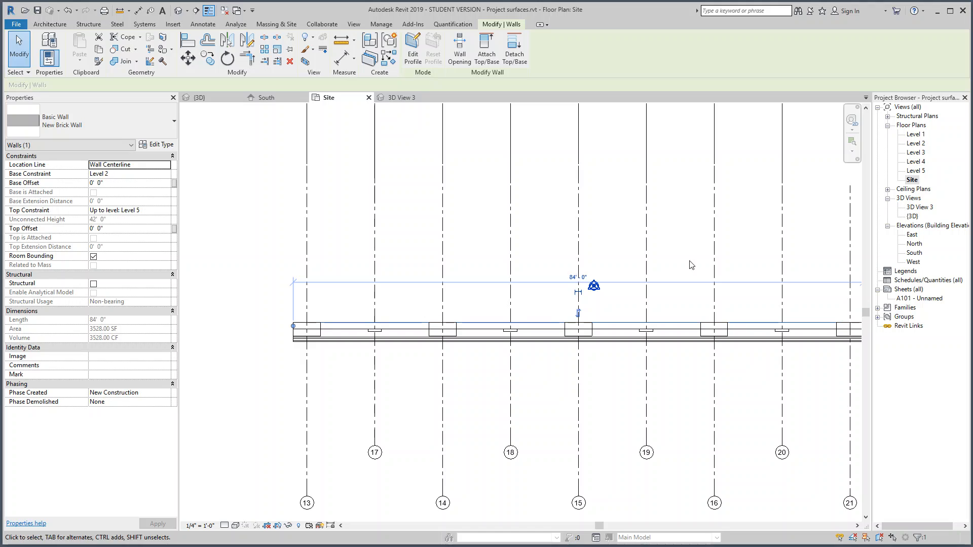
{"action": "left_click", "coordinate": [202, 101]}
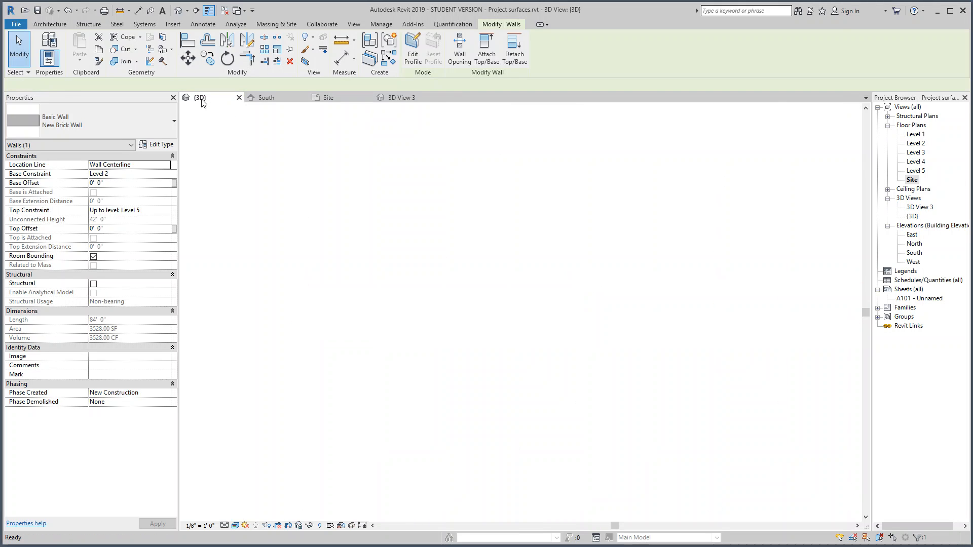
{"action": "left_click", "coordinate": [261, 172]}
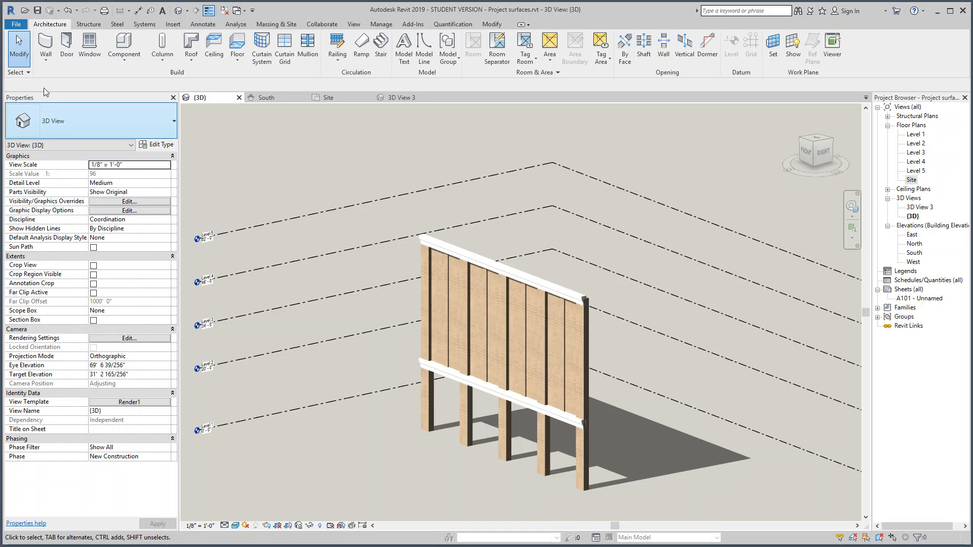
- Place a horizontal minor sweep across the brick wall, about 15' 6" above Level 2
{"action": "left_click", "coordinate": [45, 60]}
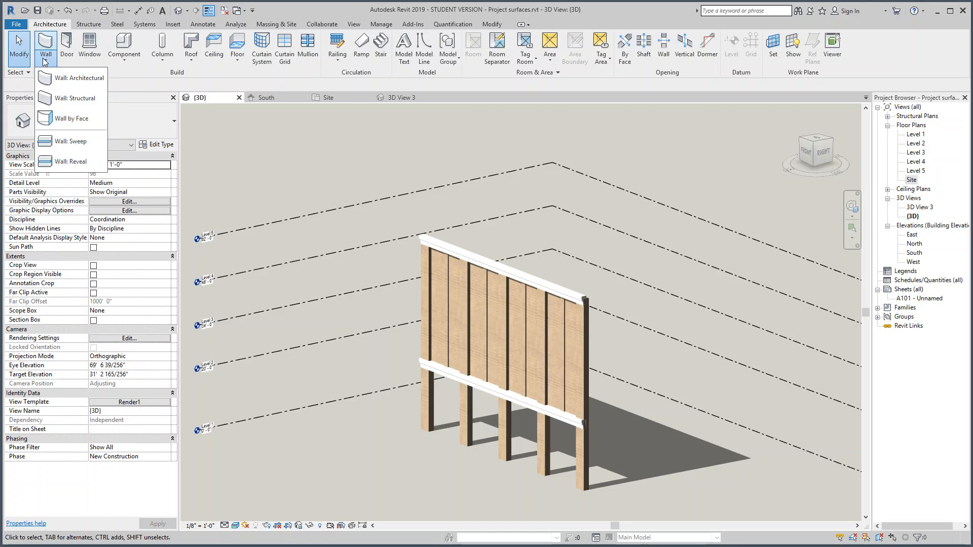
{"action": "left_click", "coordinate": [70, 141]}
{"action": "left_click", "coordinate": [68, 119]}
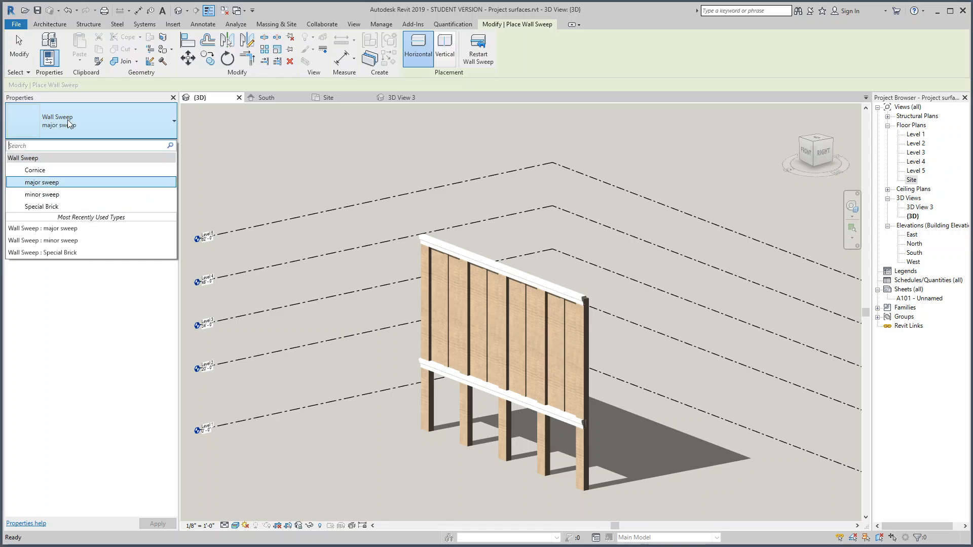
{"action": "left_click", "coordinate": [46, 196]}
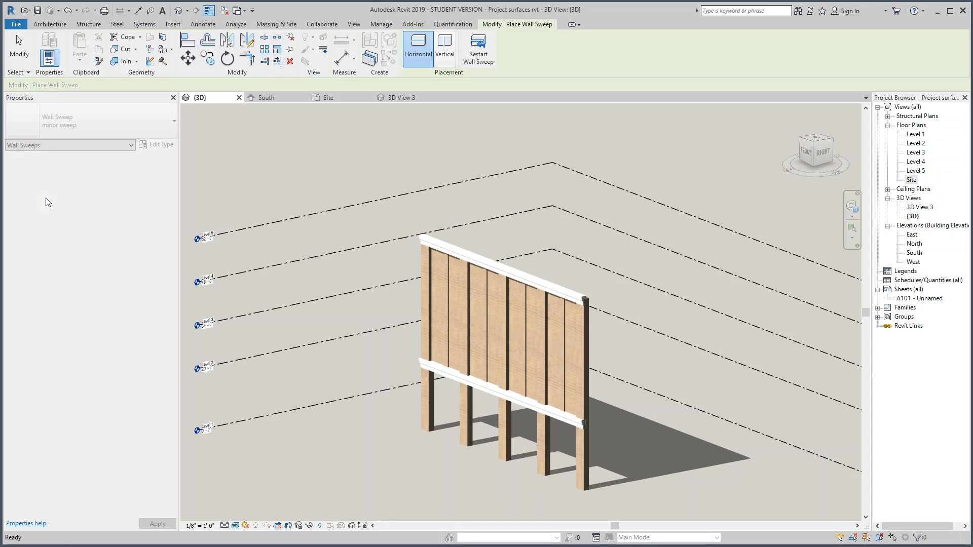
{"action": "left_click", "coordinate": [432, 326]}
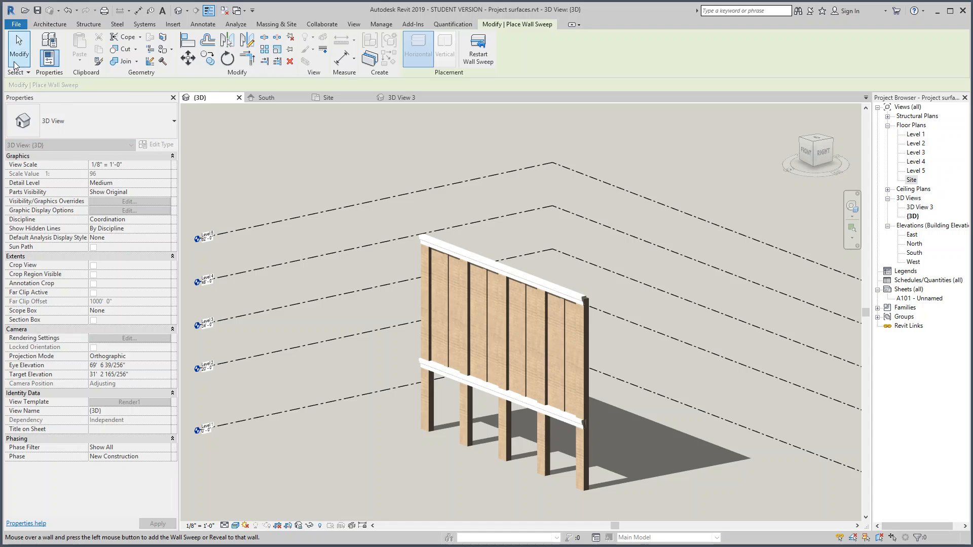
{"action": "key", "text": "Escape"}
{"action": "key", "text": "Escape"}
- Set the minor sweep's level to Level 3 with an offset from level of 0
{"action": "left_click", "coordinate": [439, 323]}
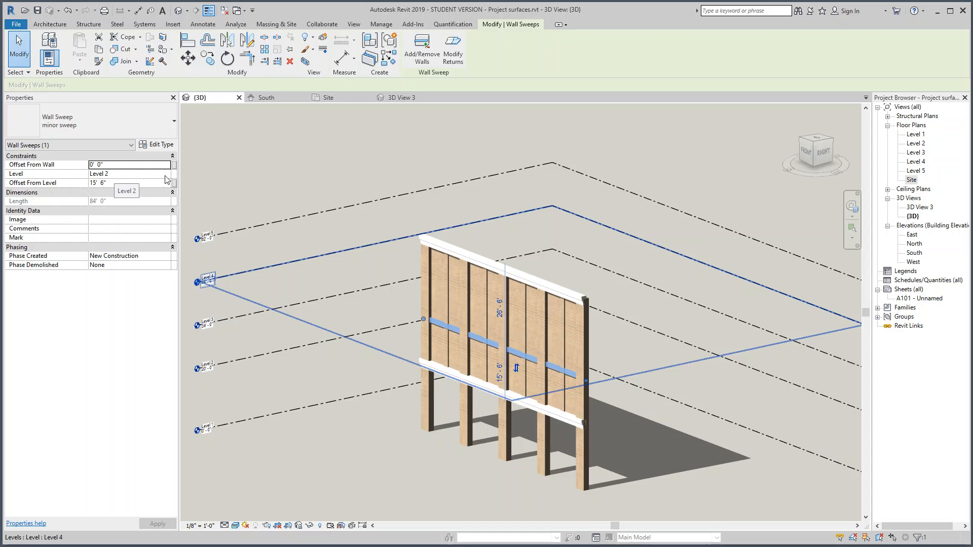
{"action": "left_click", "coordinate": [116, 183]}
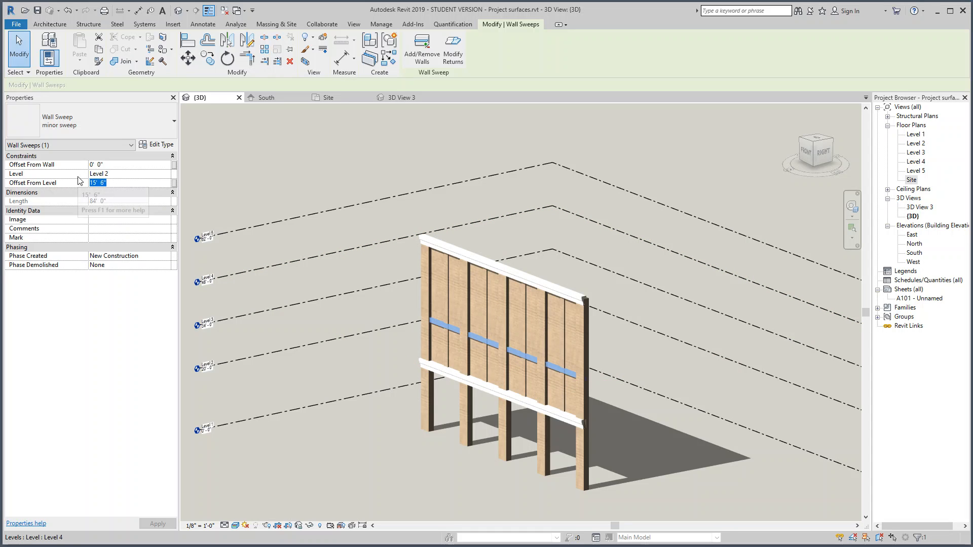
{"action": "type", "text": "0"}
{"action": "left_click", "coordinate": [112, 174]}
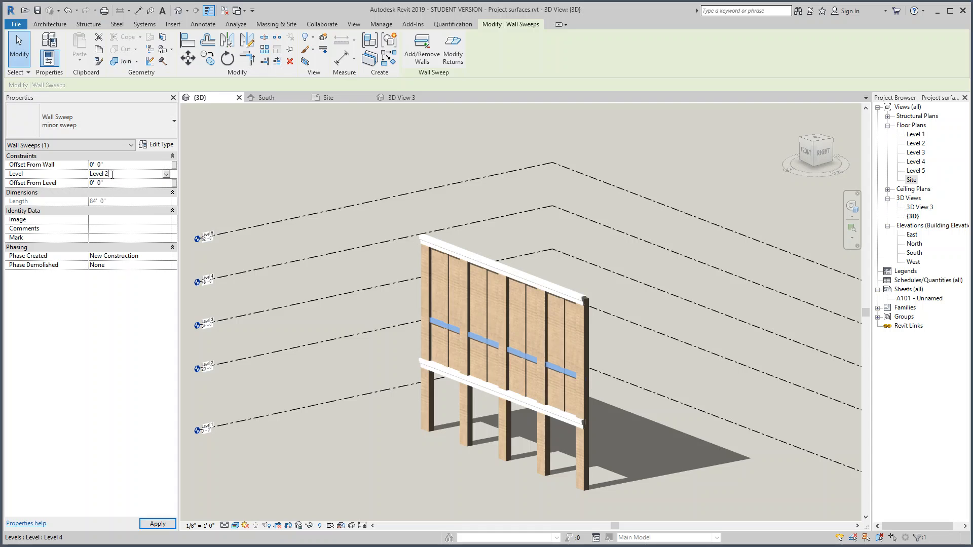
{"action": "left_click", "coordinate": [166, 174]}
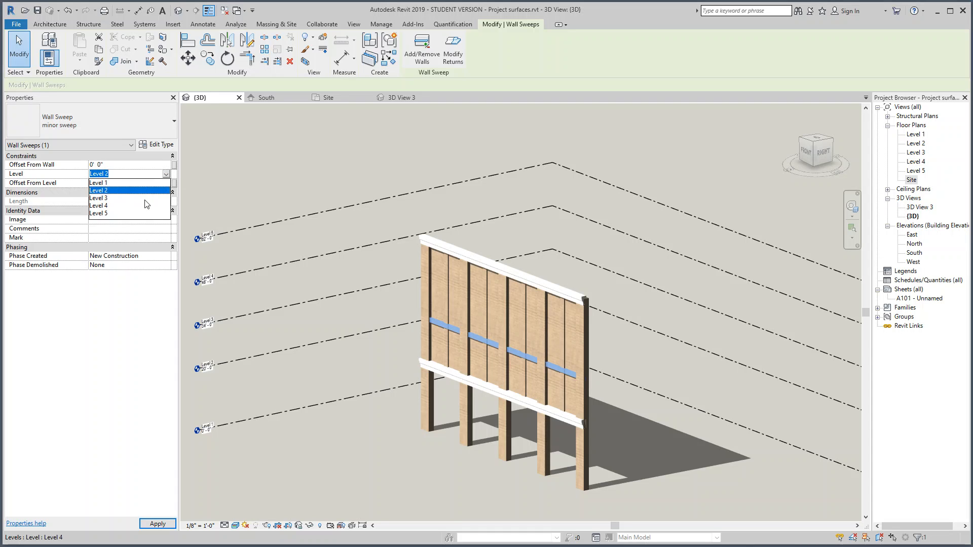
{"action": "left_click", "coordinate": [145, 198]}
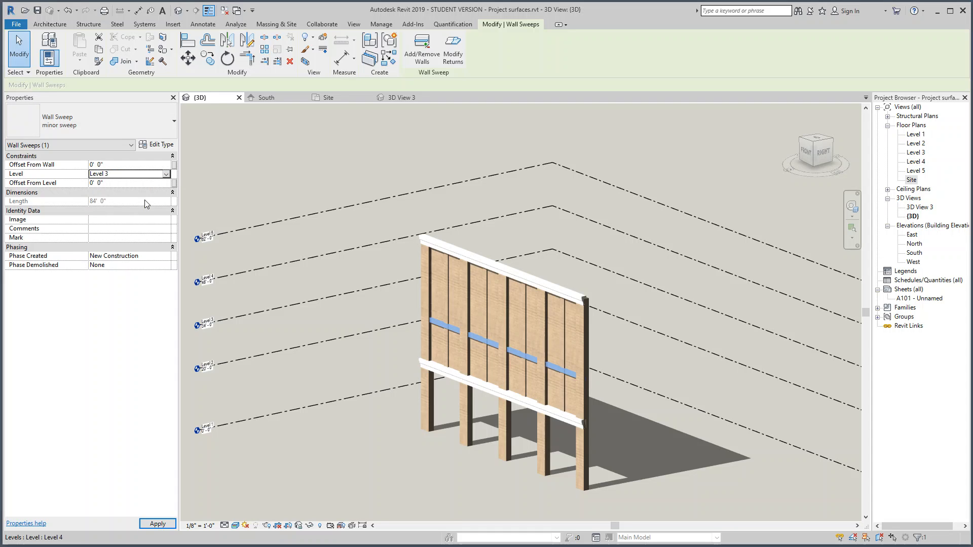
{"action": "left_click", "coordinate": [308, 177]}
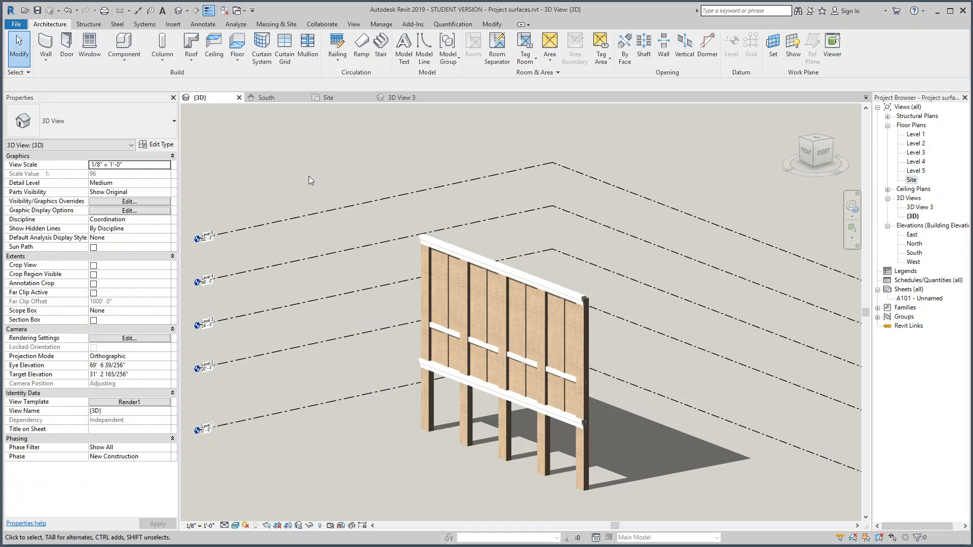
- Try to copy the minor sweep vertically to a higher position on the brick wall
{"action": "scroll", "coordinate": [436, 337], "scroll_direction": "up", "scroll_amount": 5}
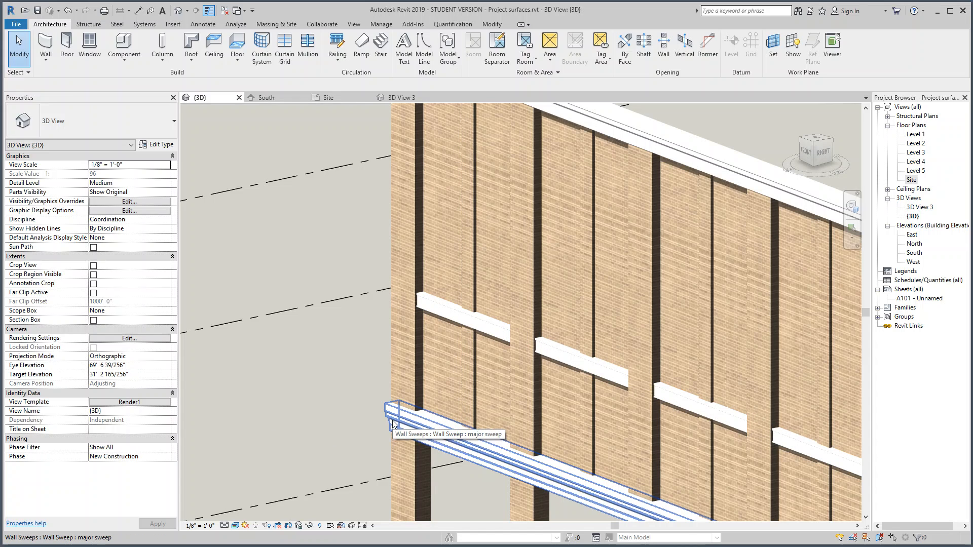
{"action": "scroll", "coordinate": [311, 398], "scroll_direction": "down", "scroll_amount": 2}
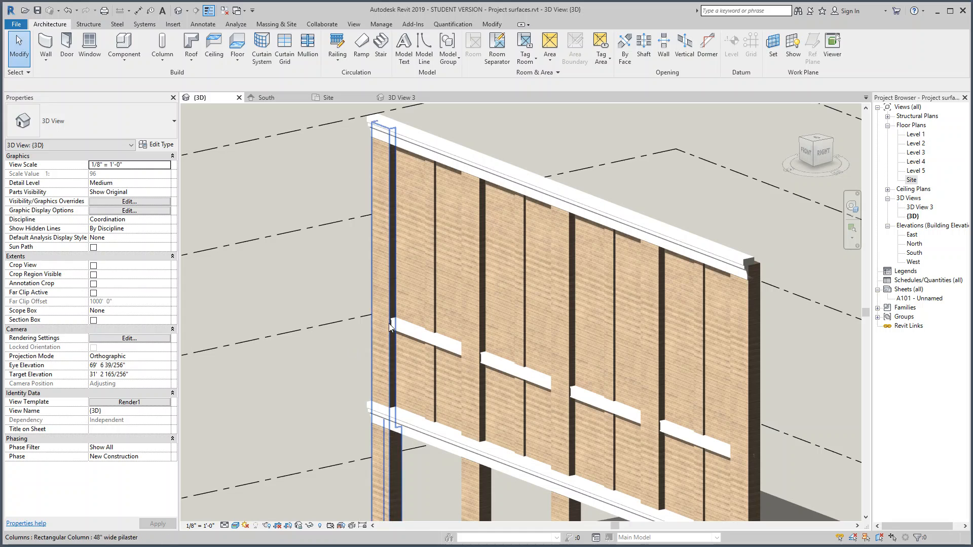
{"action": "left_click", "coordinate": [407, 328]}
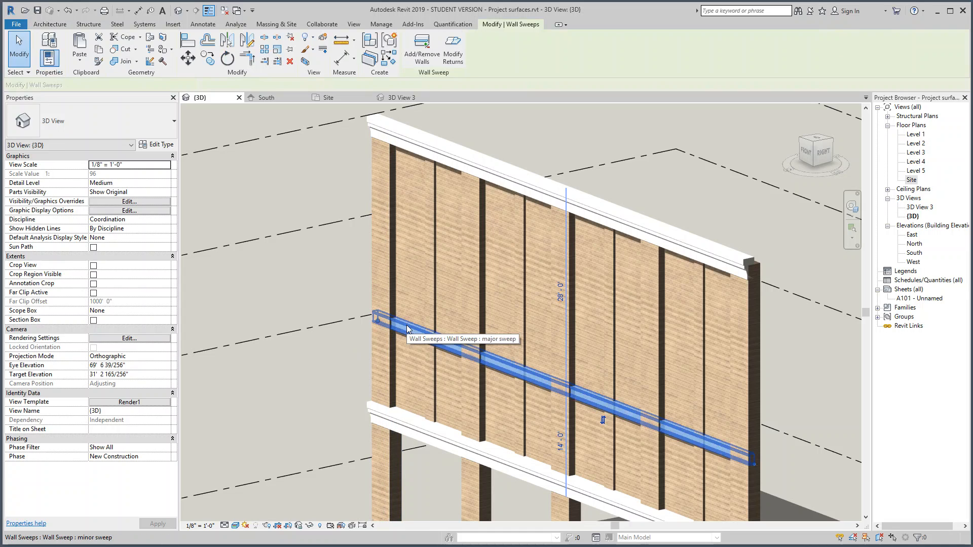
{"action": "left_click", "coordinate": [207, 59]}
{"action": "left_click", "coordinate": [396, 324]}
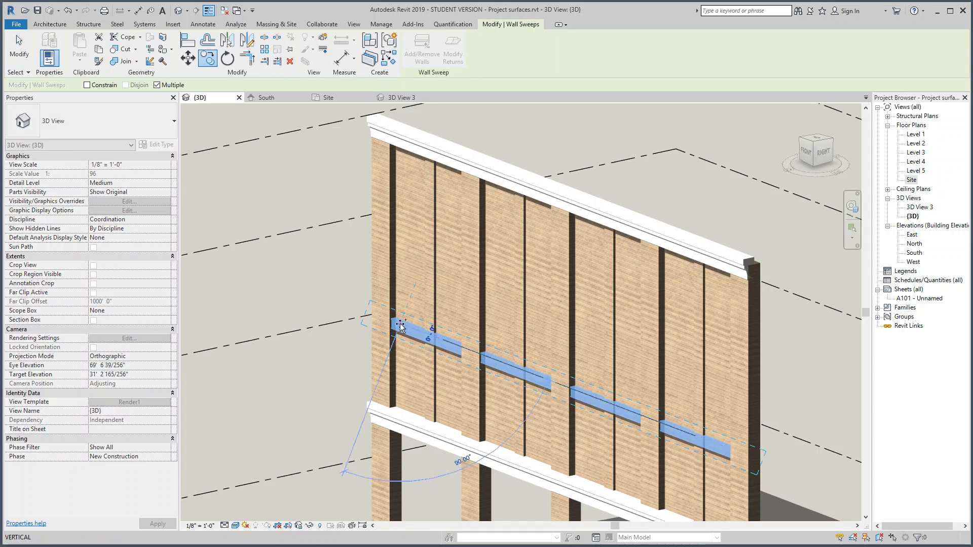
{"action": "left_click", "coordinate": [404, 218]}
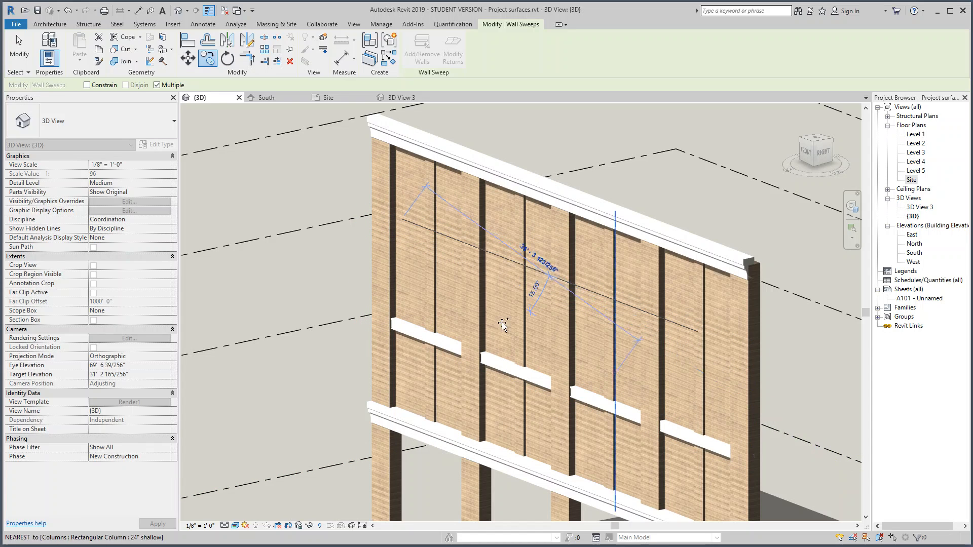
{"action": "left_click", "coordinate": [19, 55]}
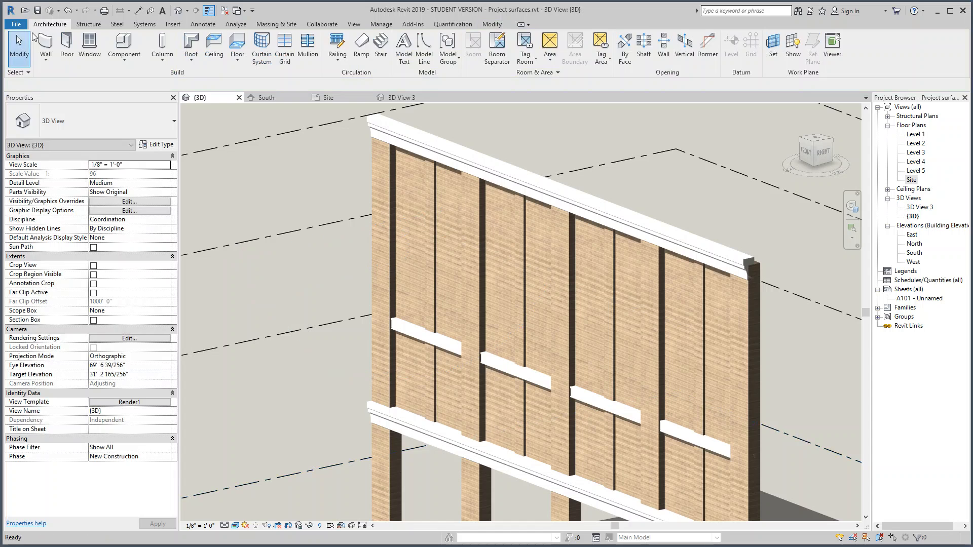
- In the South elevation, place a second horizontal minor sweep across the brick wall, about 27' above Level 2
{"action": "left_click", "coordinate": [45, 57]}
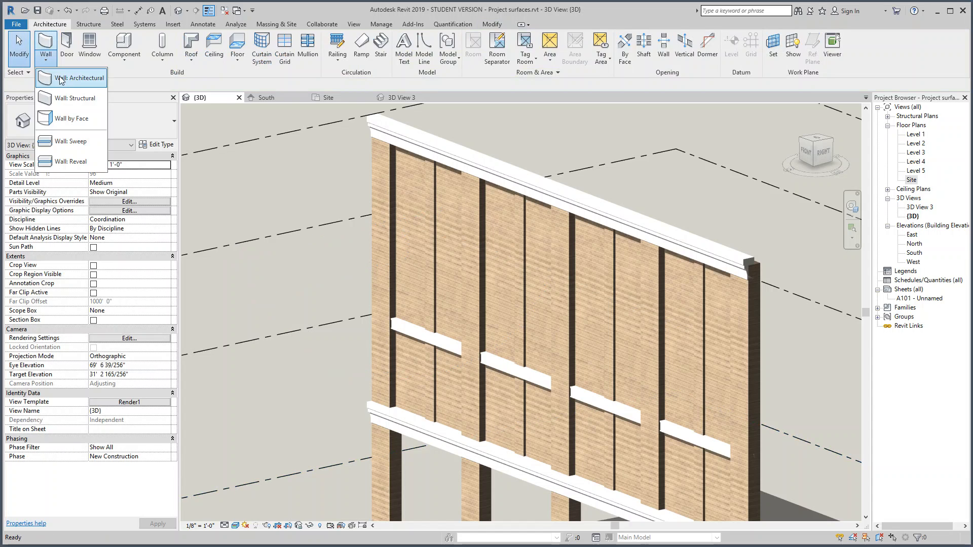
{"action": "left_click", "coordinate": [65, 130]}
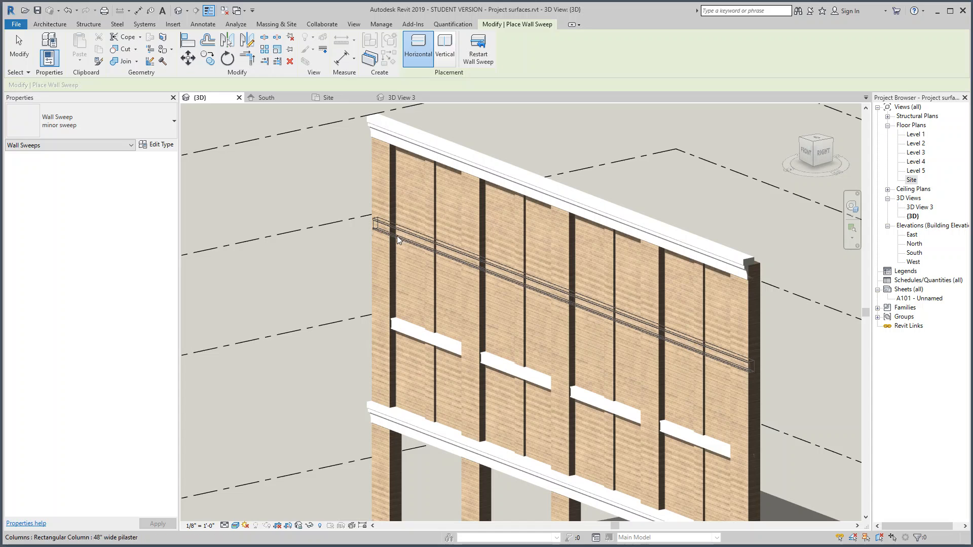
{"action": "double_click", "coordinate": [915, 253]}
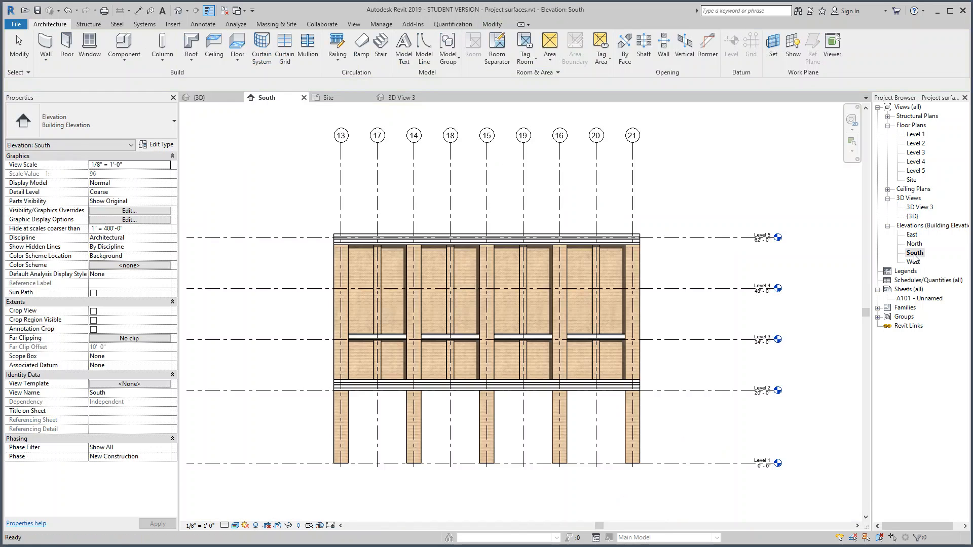
{"action": "left_click", "coordinate": [47, 60]}
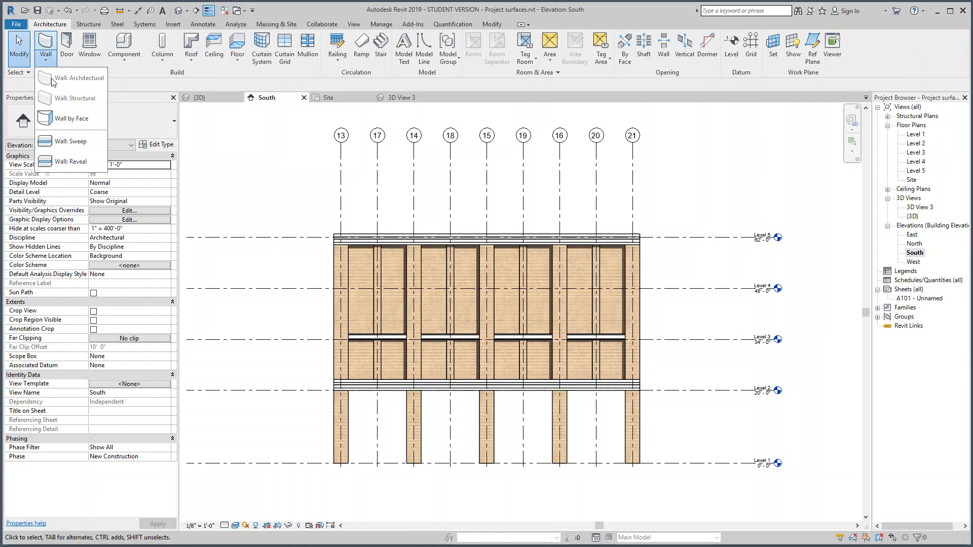
{"action": "left_click", "coordinate": [71, 142]}
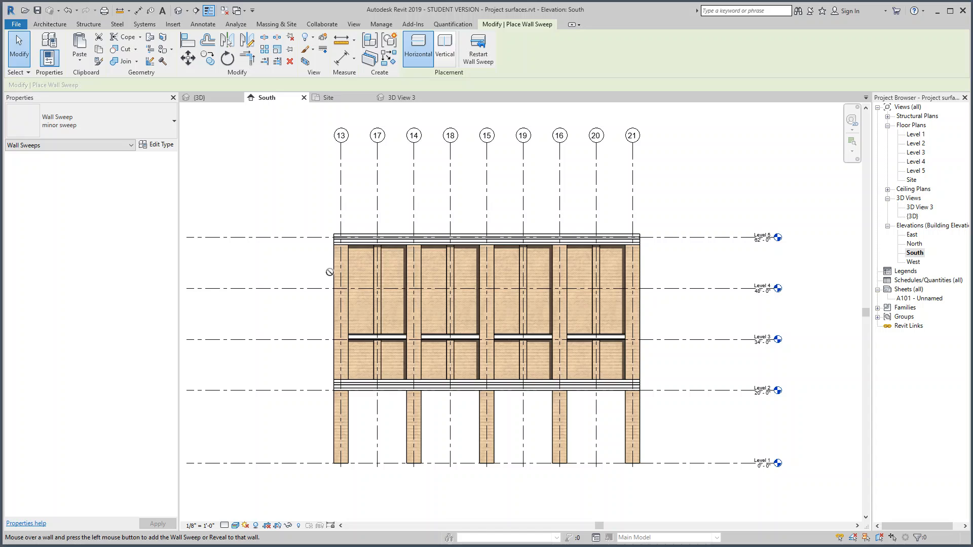
{"action": "left_click", "coordinate": [354, 291]}
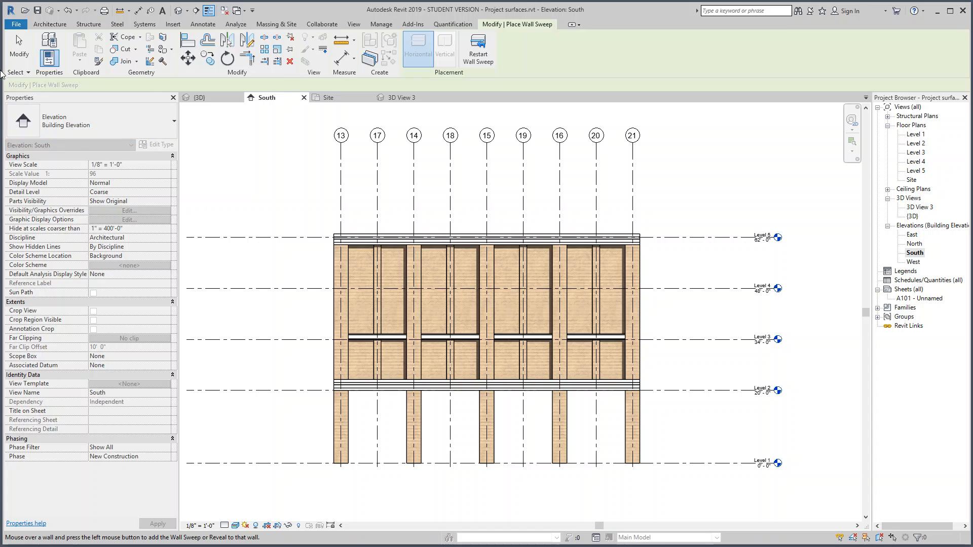
{"action": "left_click", "coordinate": [19, 48]}
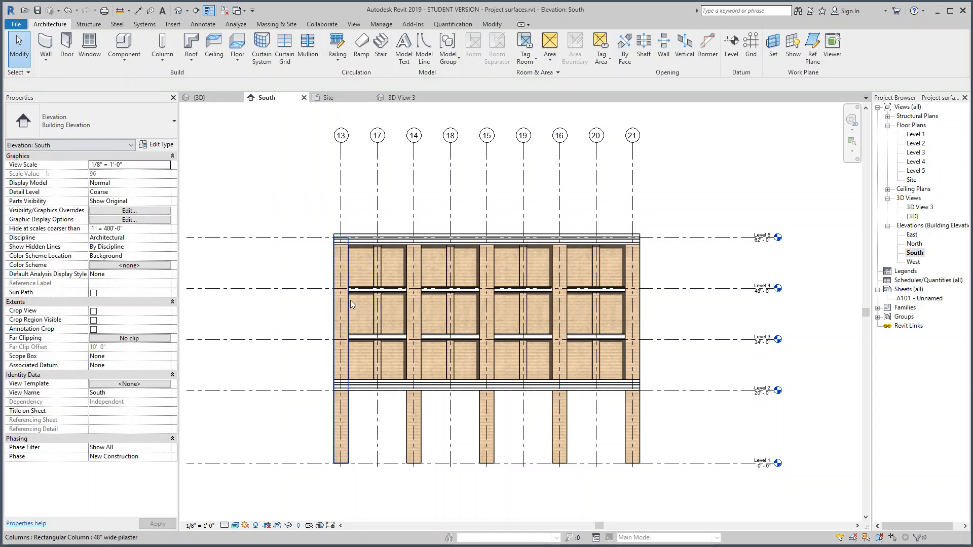
- Set the upper minor sweep's level to Level 4 with an offset from level of 0, and open 3D View 3
{"action": "left_click", "coordinate": [362, 291]}
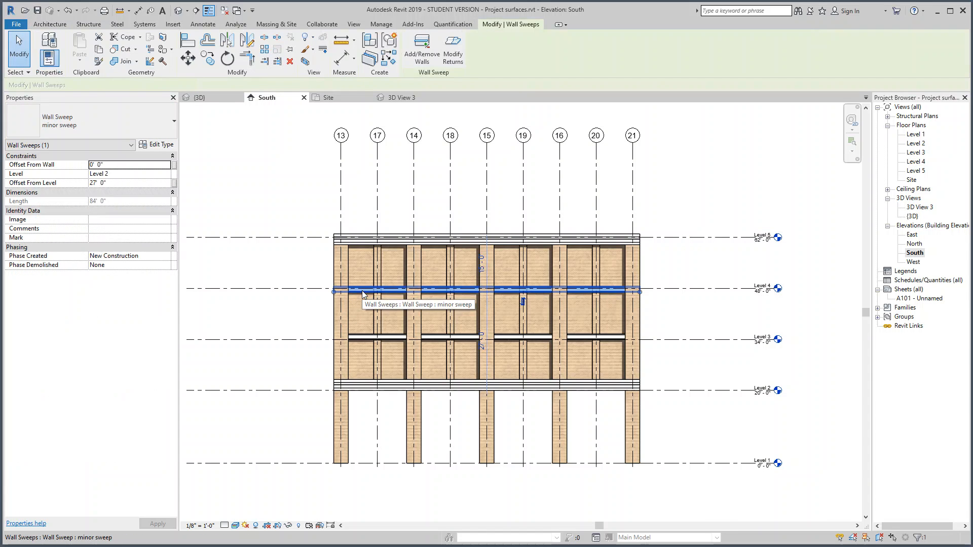
{"action": "left_click", "coordinate": [113, 174]}
{"action": "left_click", "coordinate": [166, 174]}
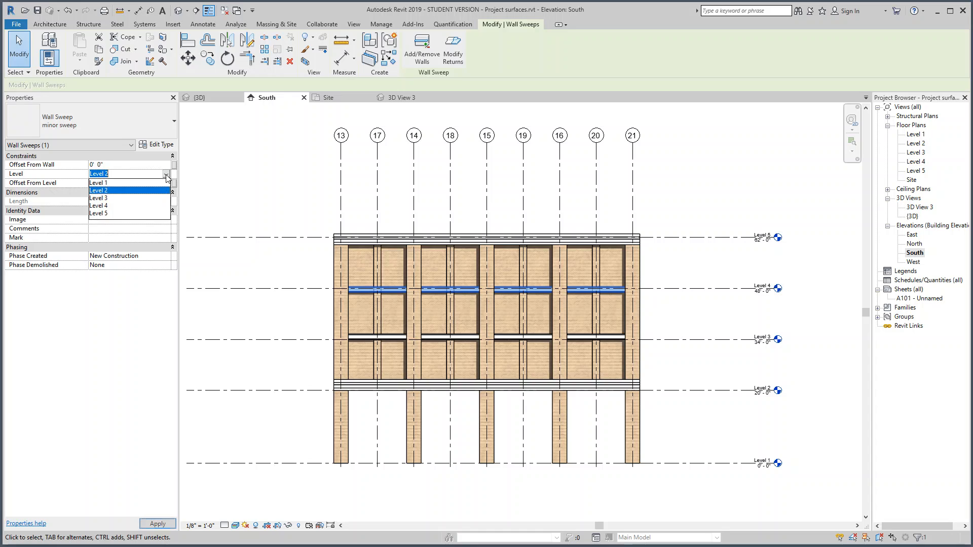
{"action": "left_click", "coordinate": [124, 207]}
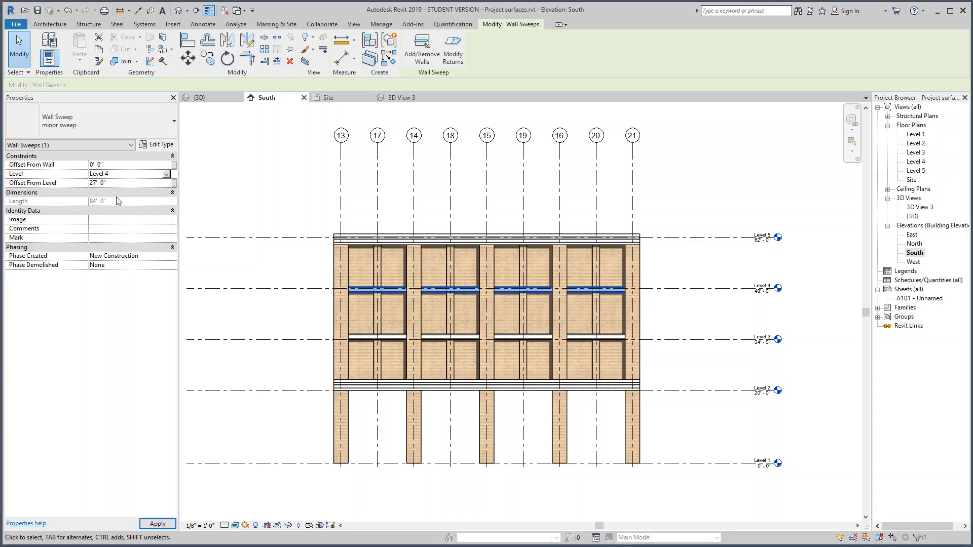
{"action": "left_click", "coordinate": [117, 181]}
{"action": "type", "text": "0"}
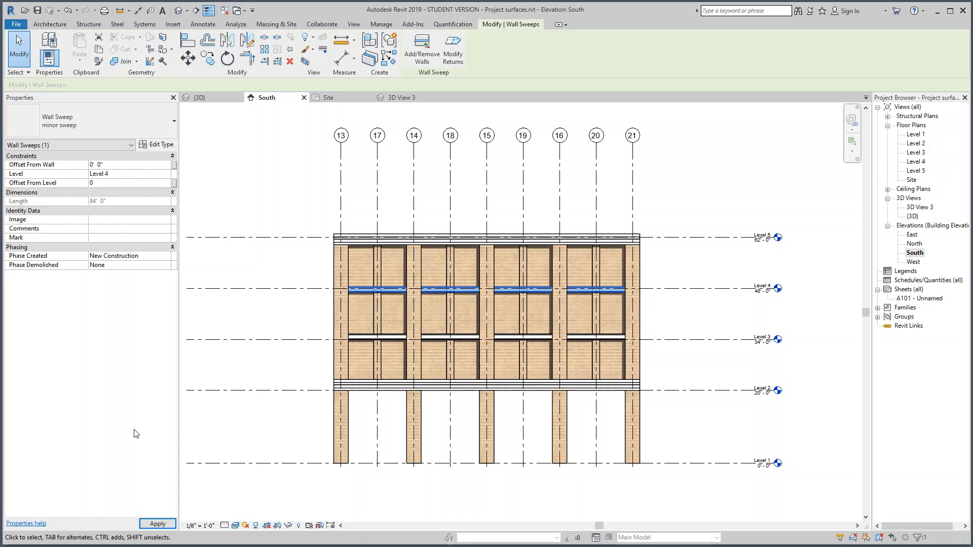
{"action": "left_click", "coordinate": [154, 523]}
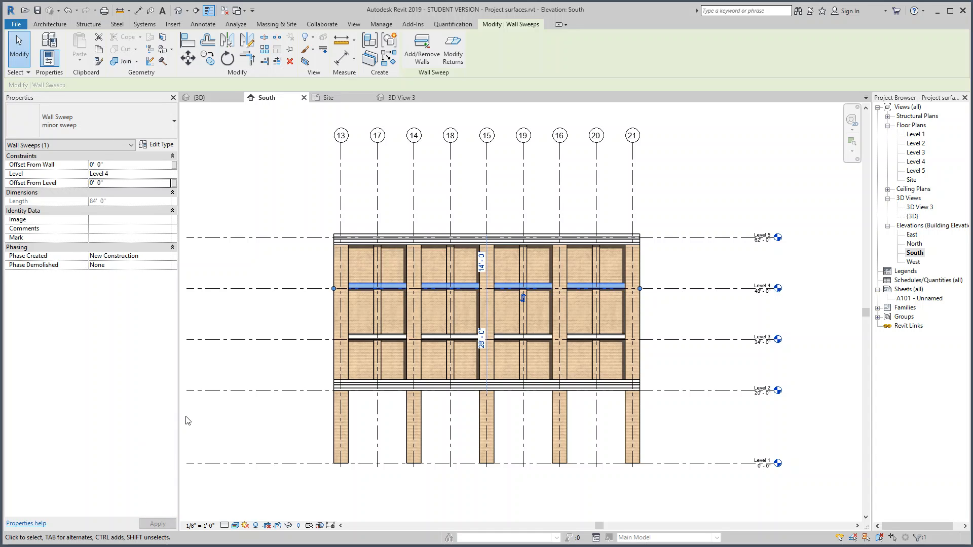
{"action": "scroll", "coordinate": [308, 269], "scroll_direction": "up", "scroll_amount": 2}
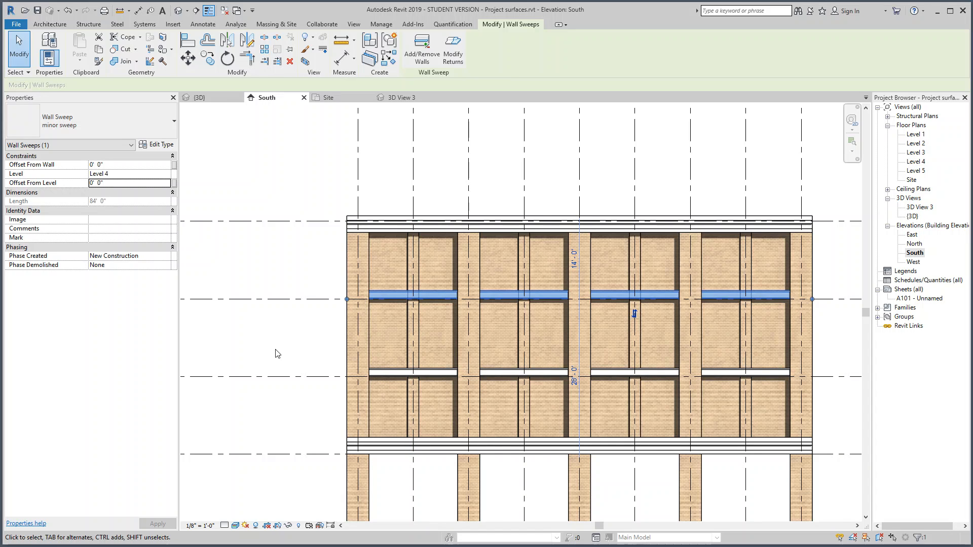
{"action": "left_click", "coordinate": [265, 174]}
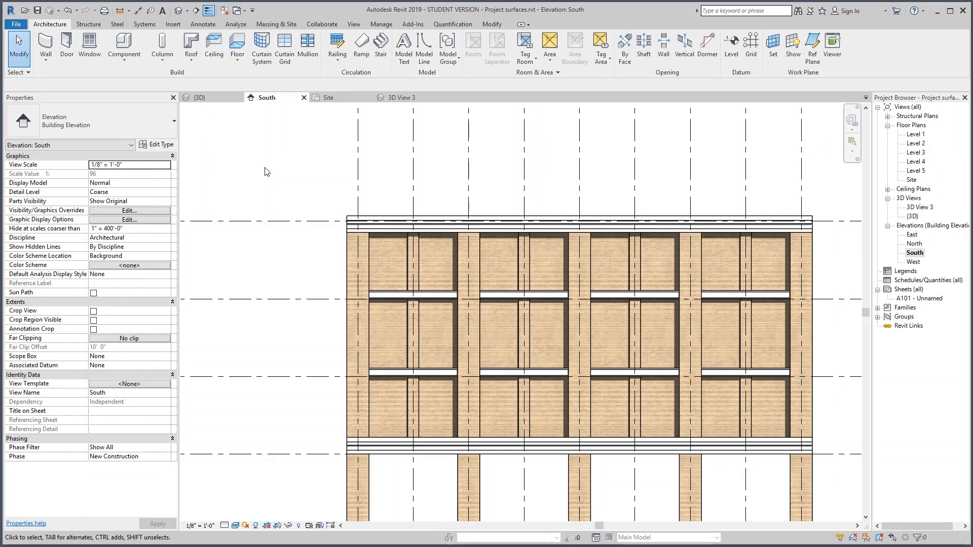
{"action": "left_click", "coordinate": [388, 99]}
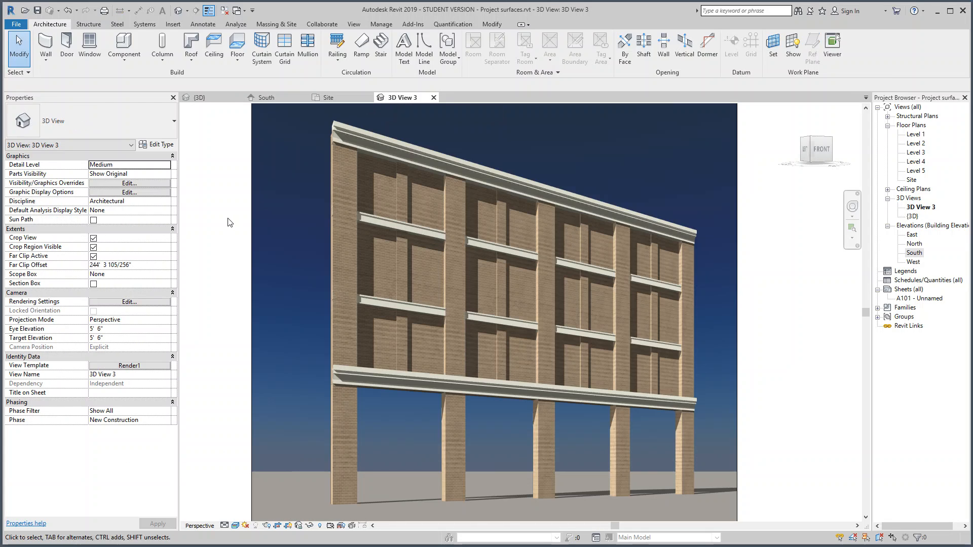